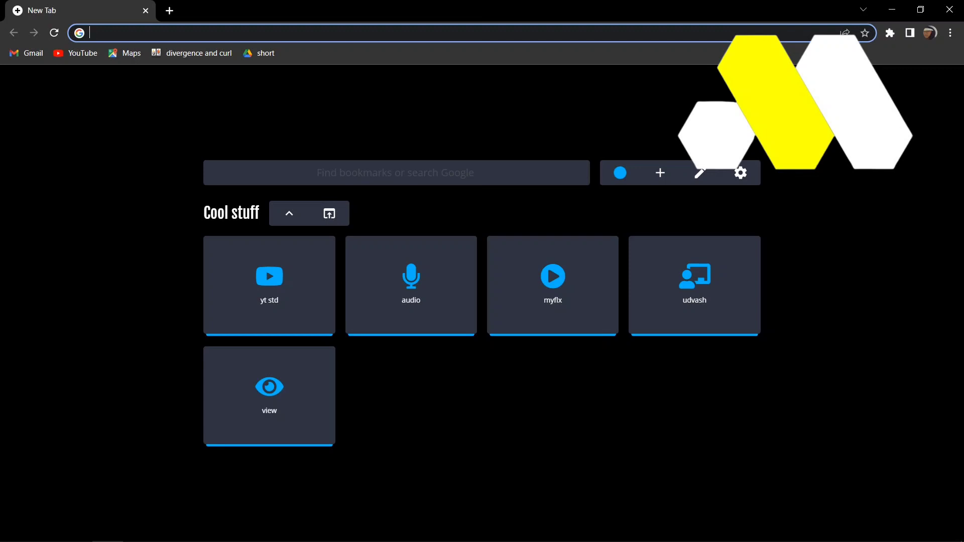
Step: Open Chrome's three-dot main menu
click(950, 32)
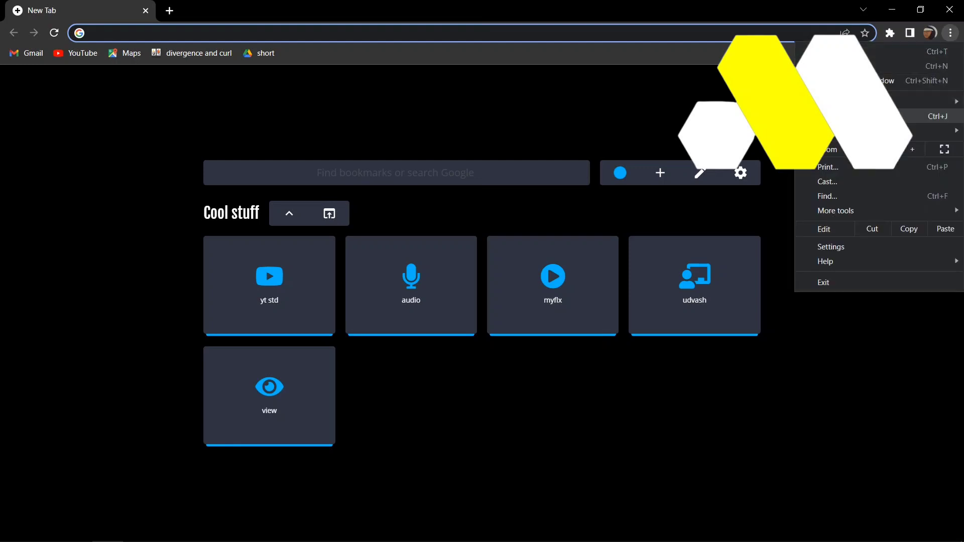
Step: Open Chrome settings and switch off 'Use hardware acceleration when available'
click(830, 246)
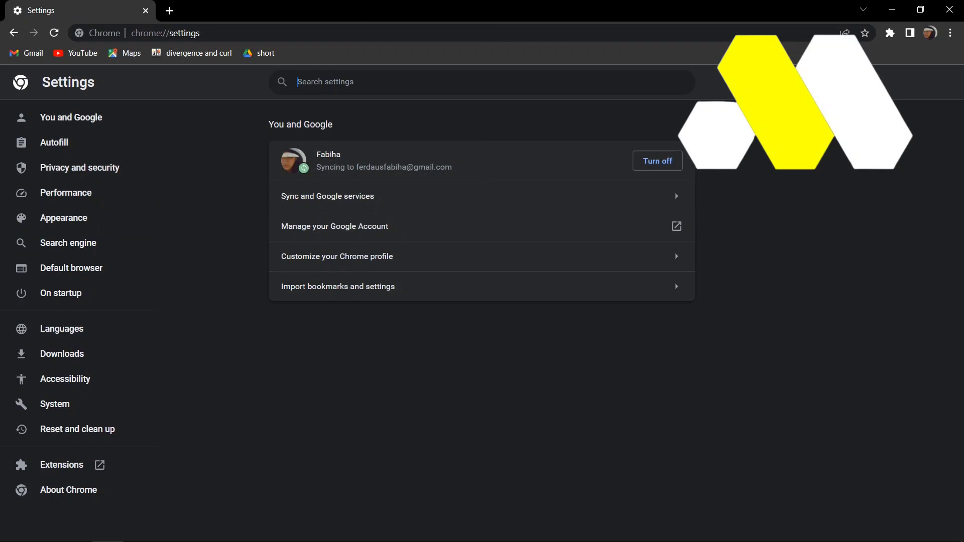
text(hard)
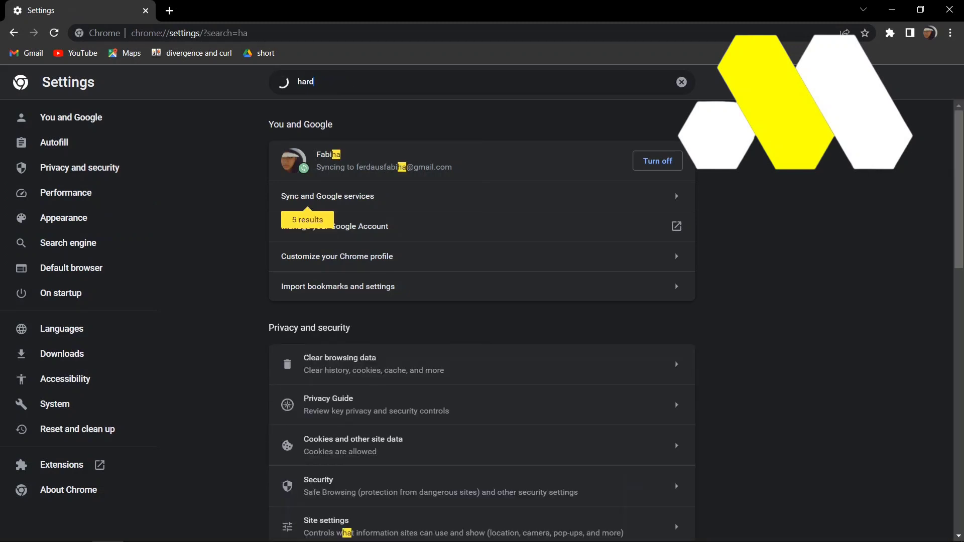
text(w)
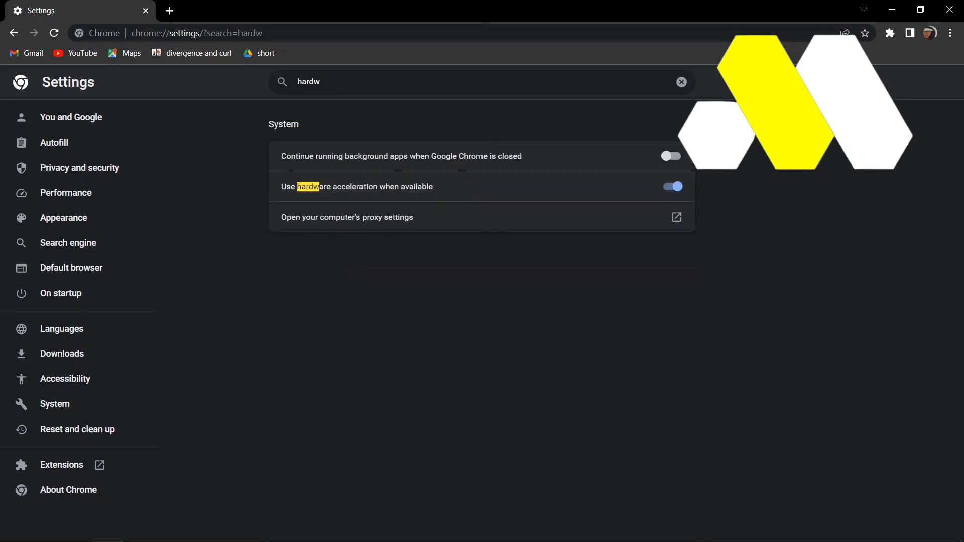
click(672, 186)
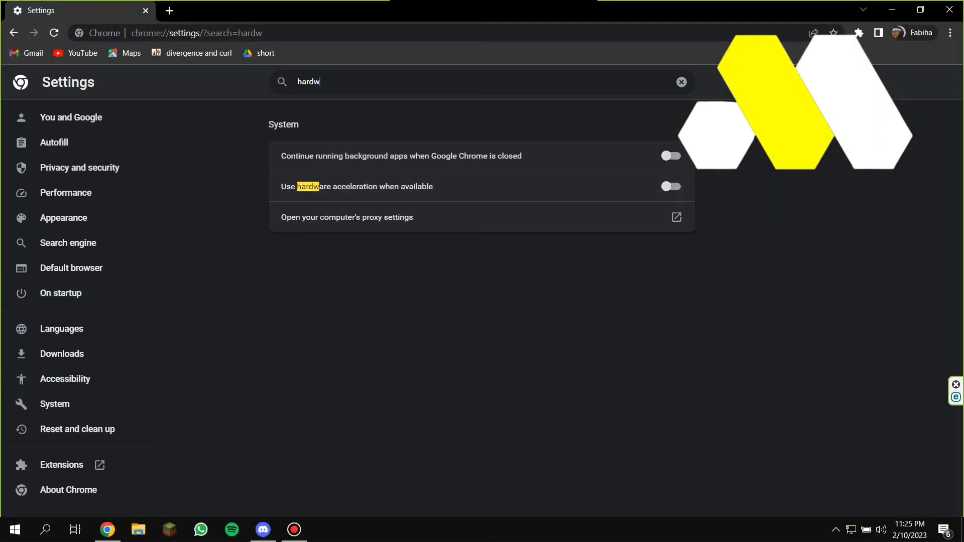
Step: Switch to Discord and turn off Hardware Acceleration under Advanced user settings
key(alt+Tab)
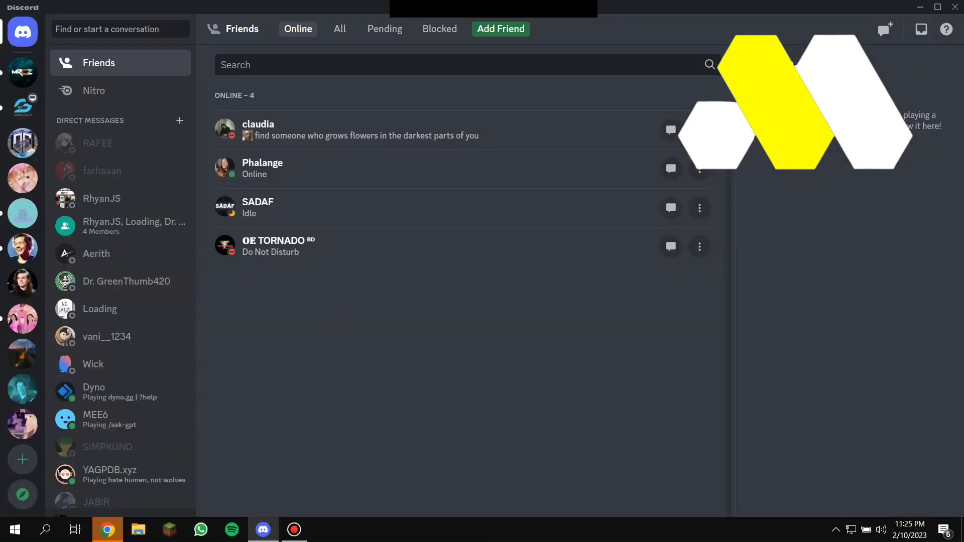
key(alt+Tab)
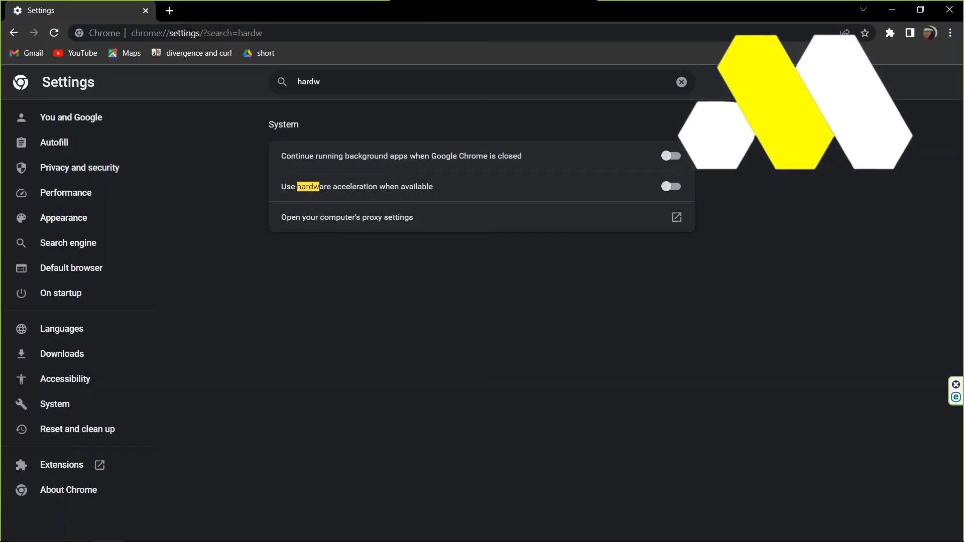
key(alt+Tab)
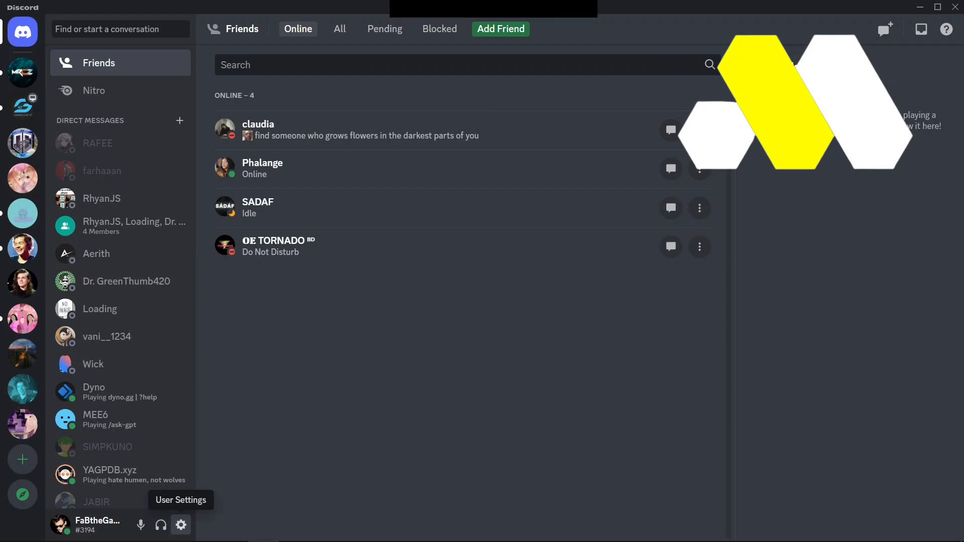
click(182, 526)
scroll(226, 302, down, 3)
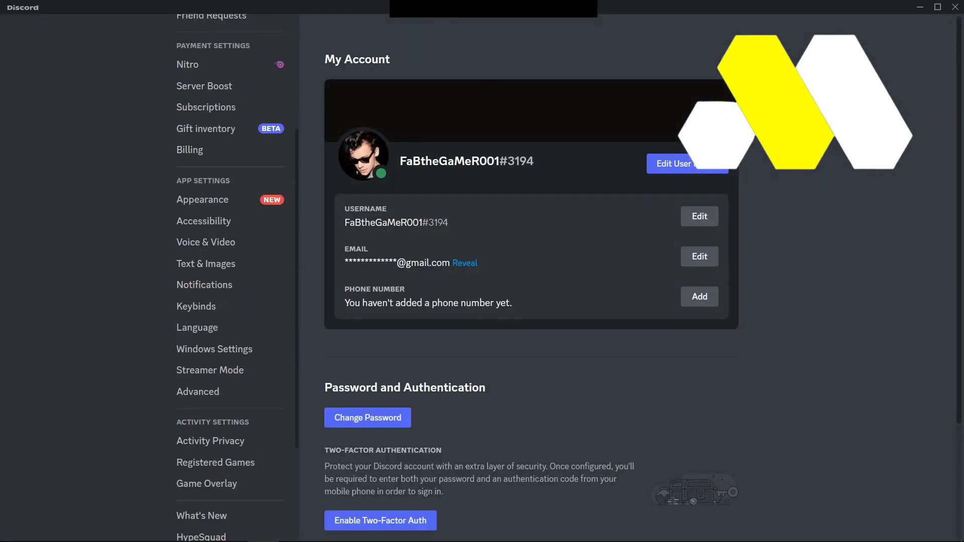
scroll(226, 302, down, 1)
click(197, 329)
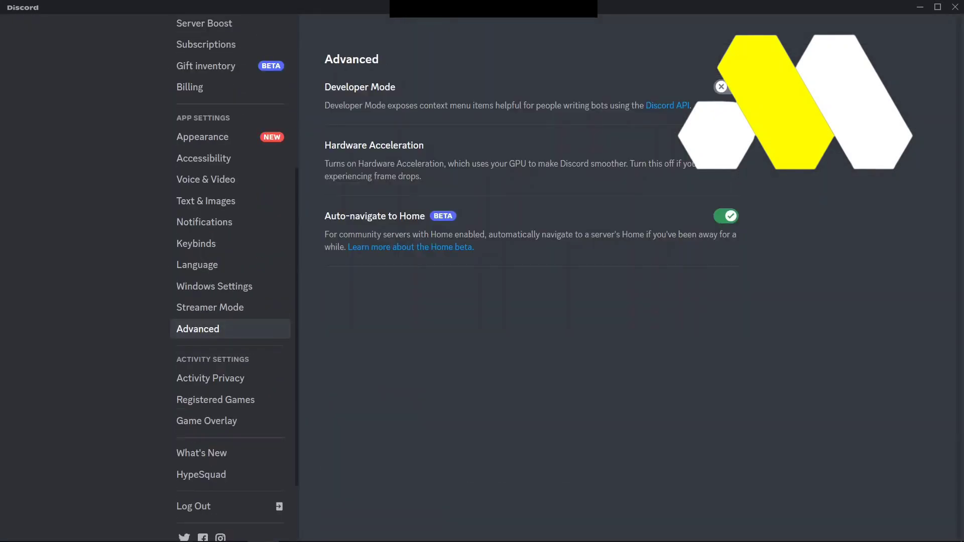
click(725, 151)
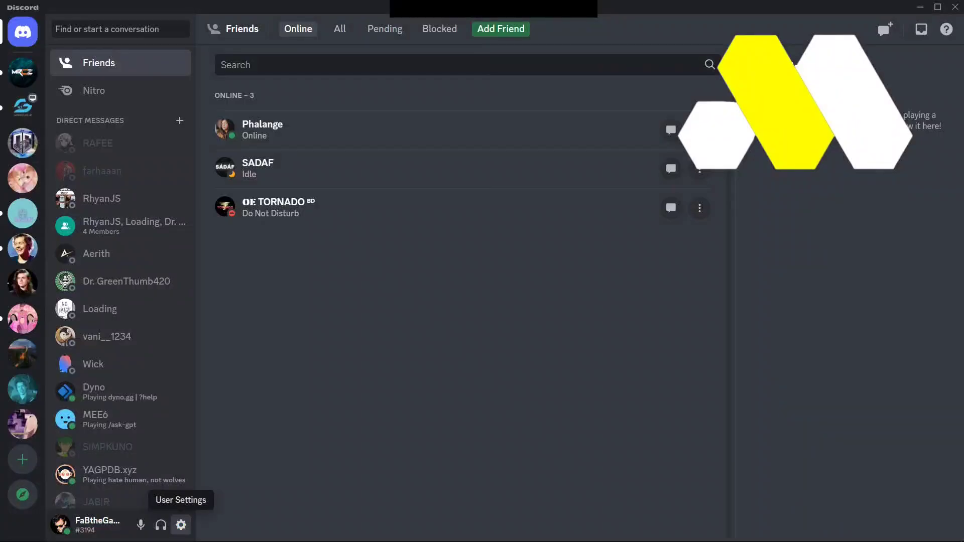
Step: Relaunch Discord from the taskbar and reopen its User Settings
click(180, 525)
click(181, 525)
scroll(225, 301, down, 5)
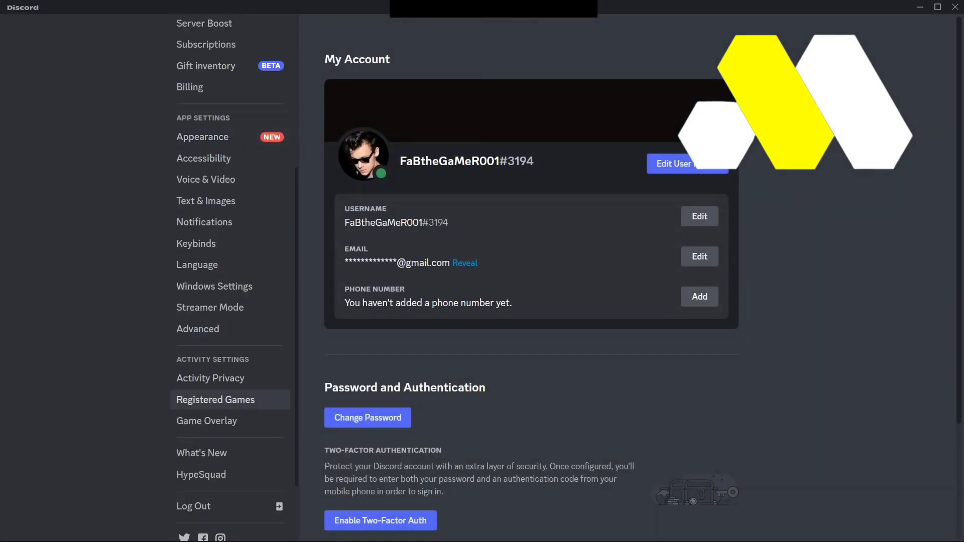
Step: Register Google Chrome as a game through 'Add it!' in Registered Games
click(215, 399)
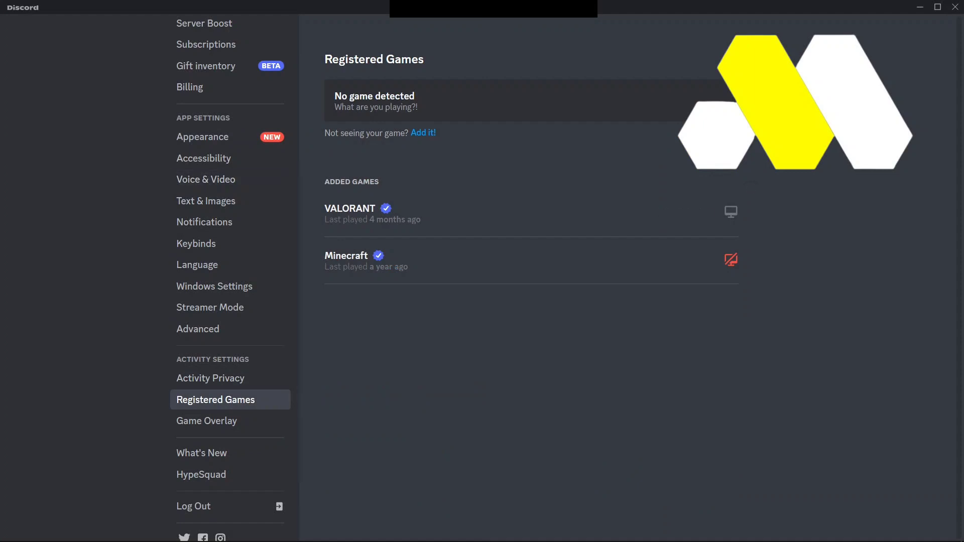
click(422, 133)
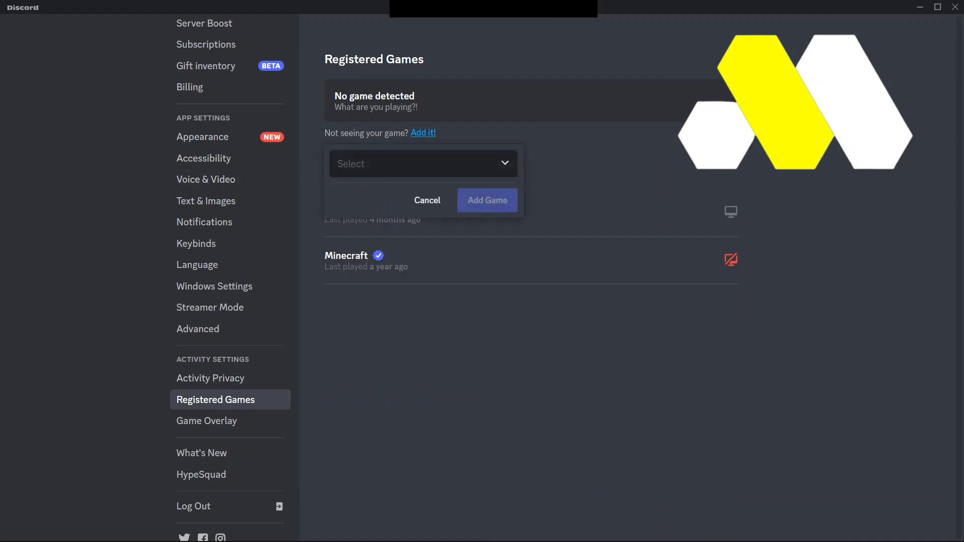
text(go)
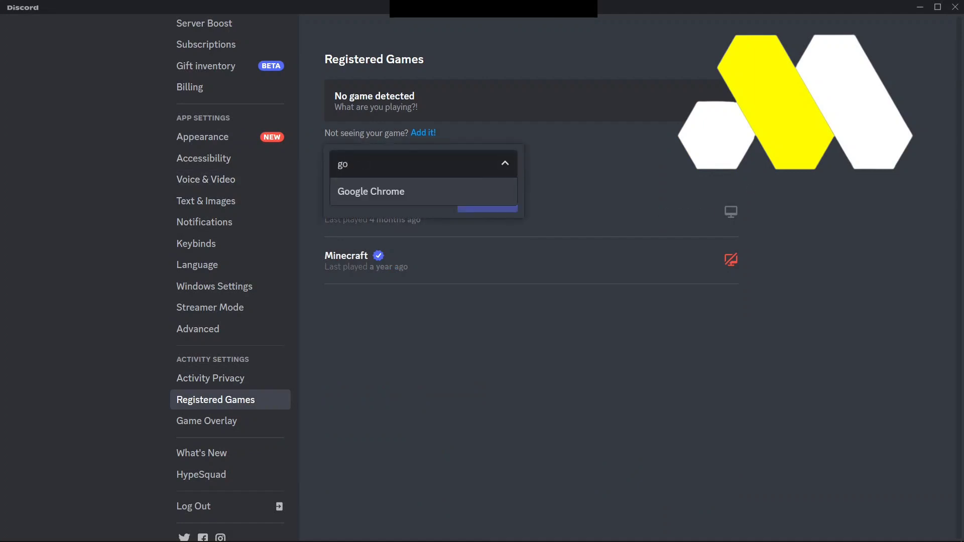
key(Return)
key(Return)
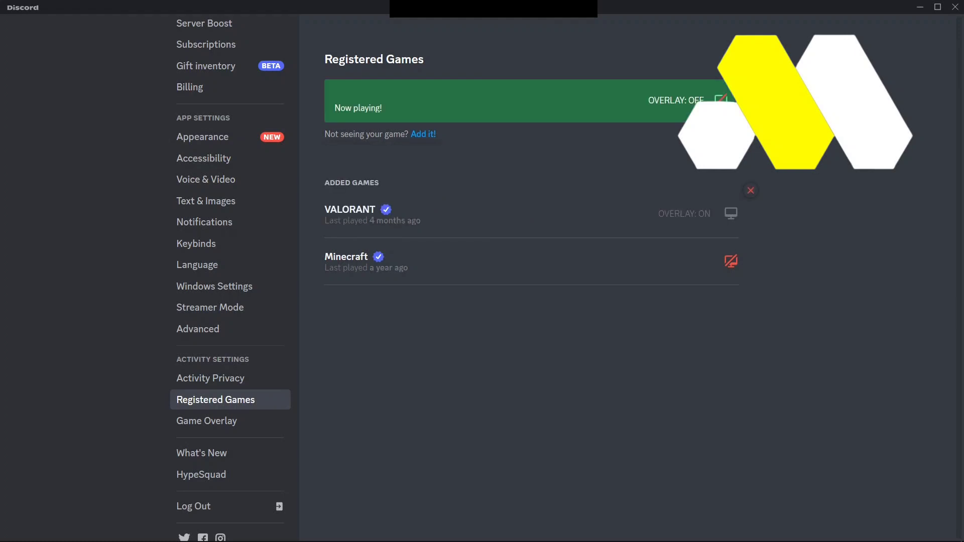